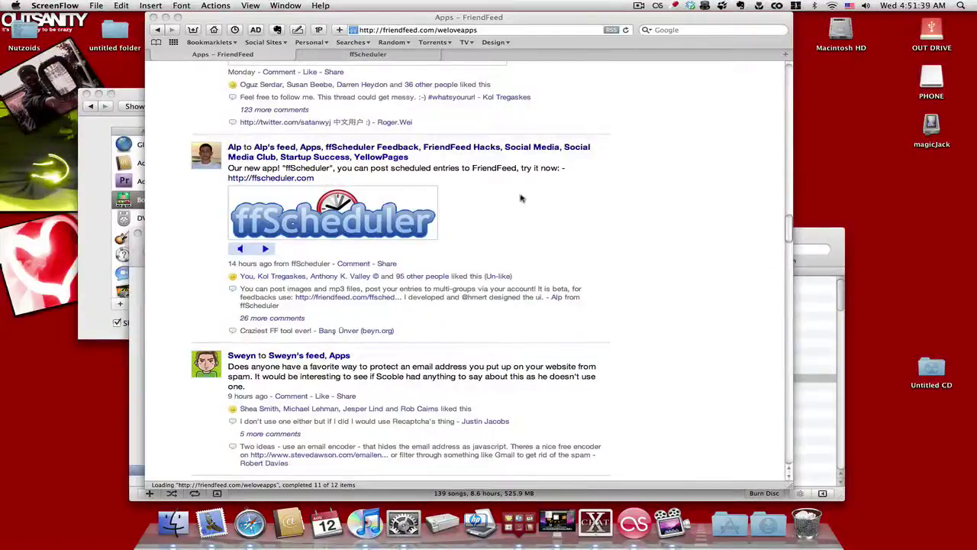
Step: Bring Safari to the front and switch to the ffScheduler homepage tab
click(511, 204)
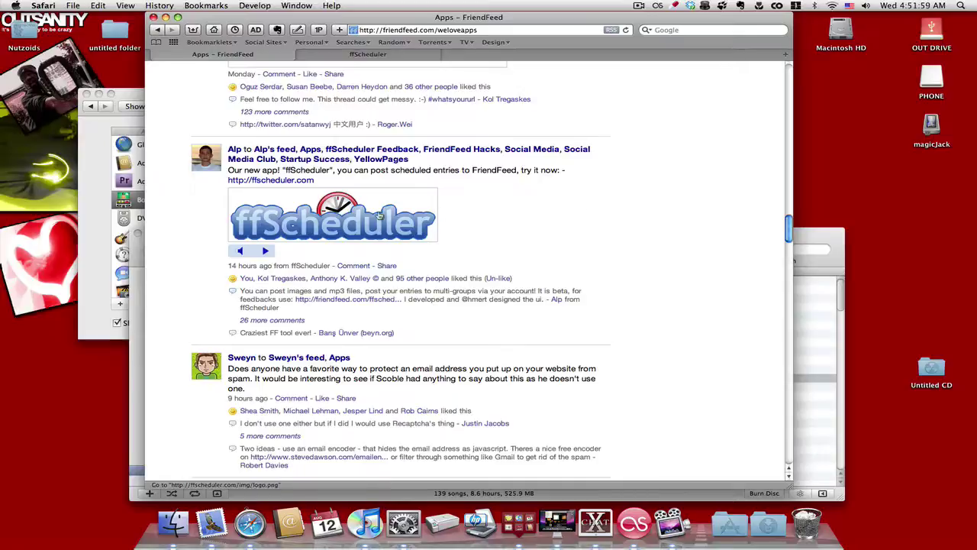
click(306, 54)
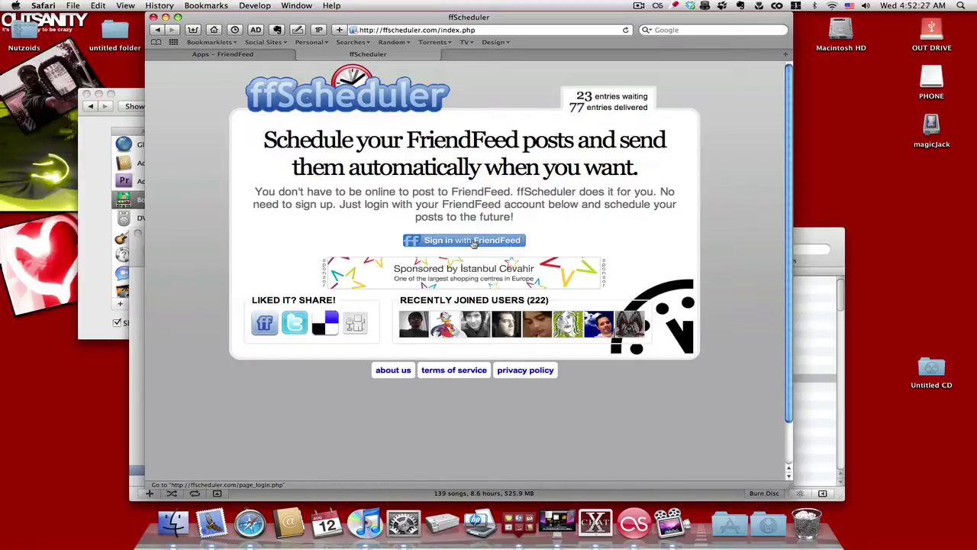
Step: Sign in to ffScheduler with the FriendFeed account
click(474, 241)
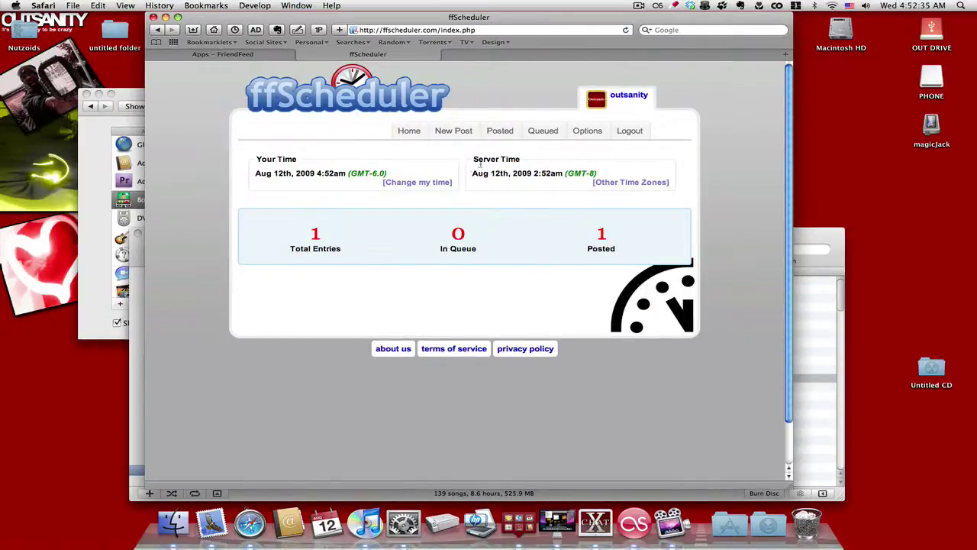
click(592, 237)
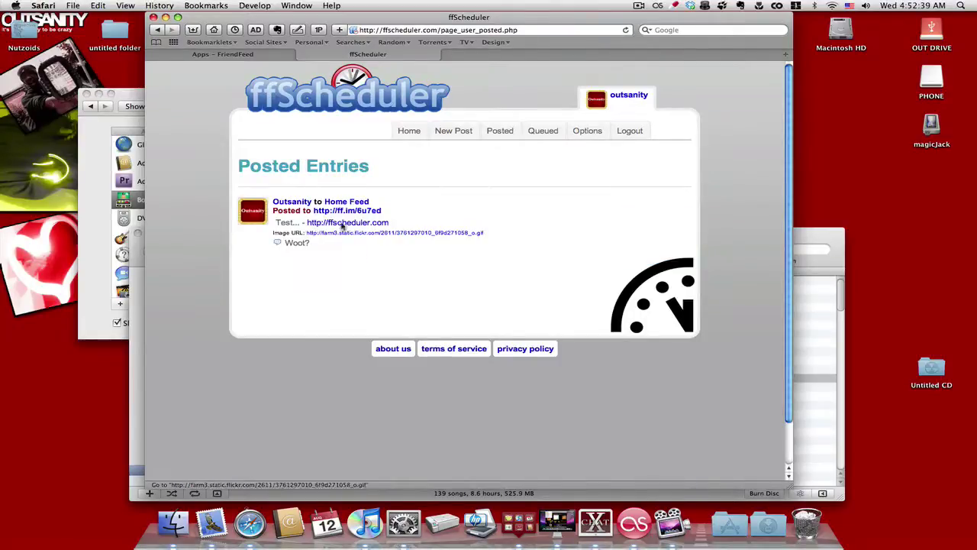
click(347, 95)
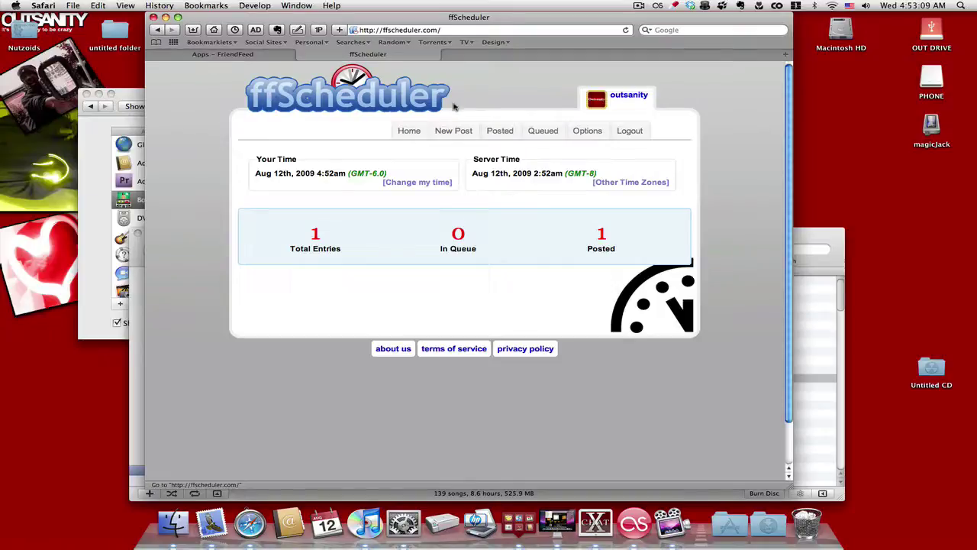
Step: Open a New Post form and enter the title 'Recording a video on ffScheduler'
click(466, 130)
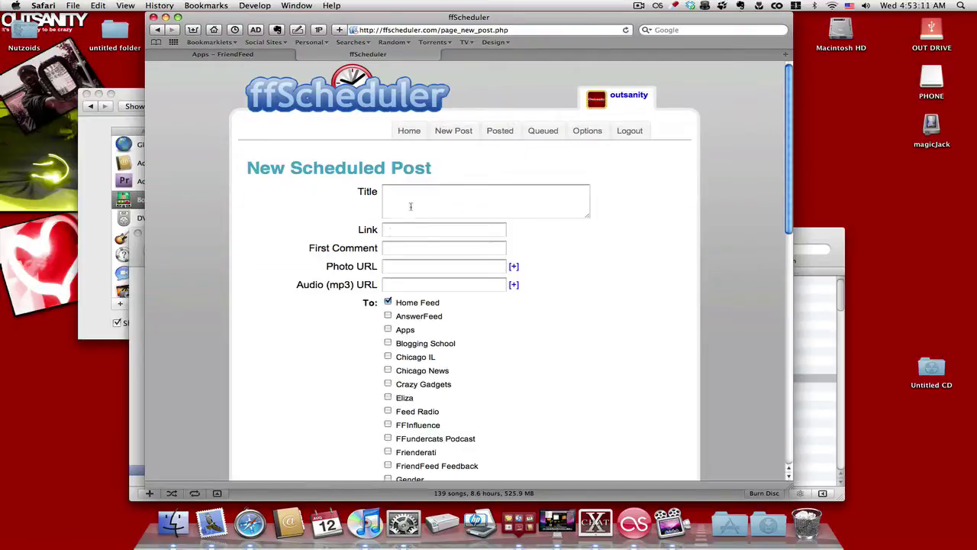
click(413, 201)
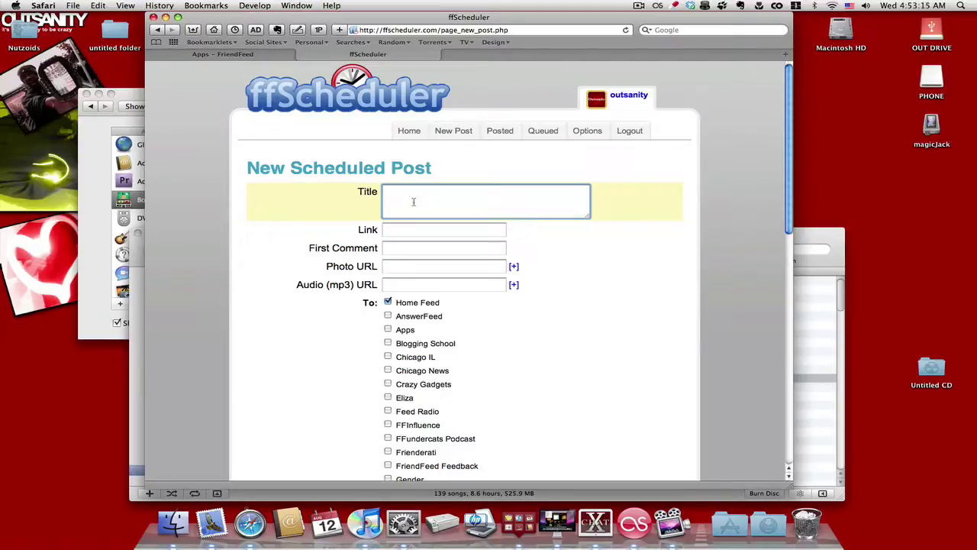
text(Recording a video on ffS)
text(ched)
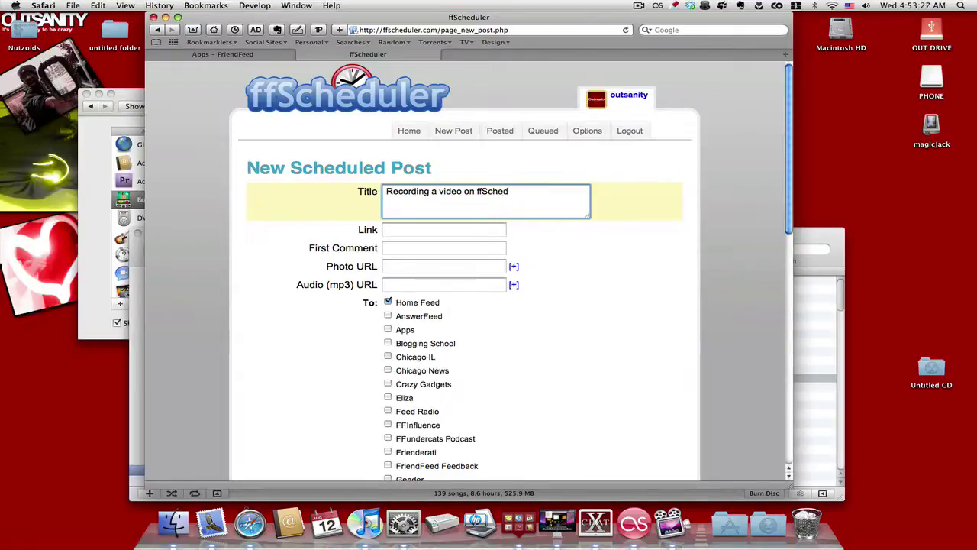
text(uler)
click(420, 229)
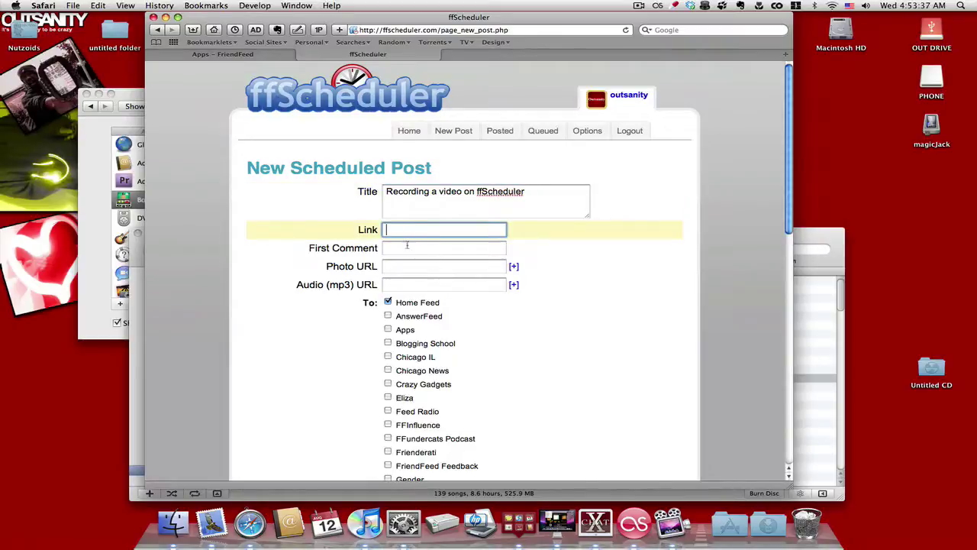
click(407, 247)
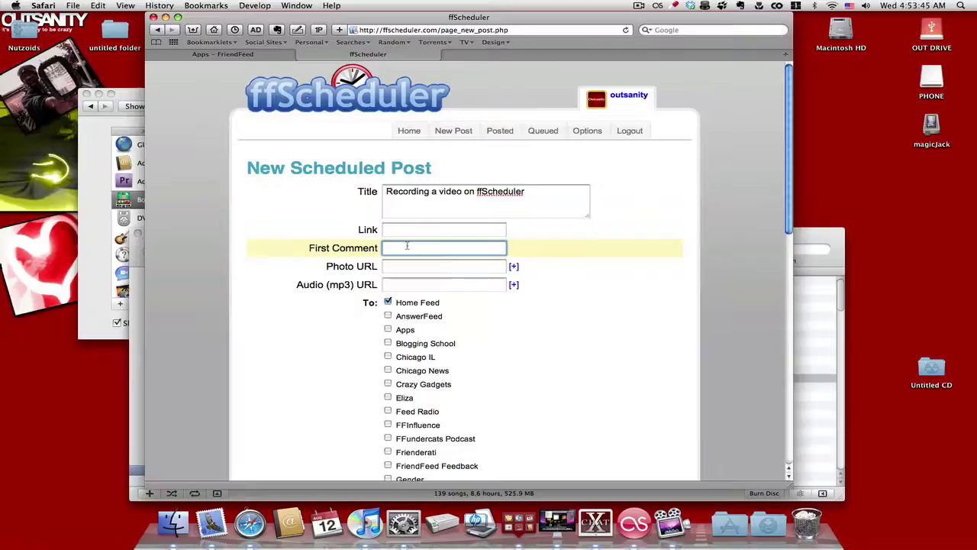
scroll(473, 294, down, 4)
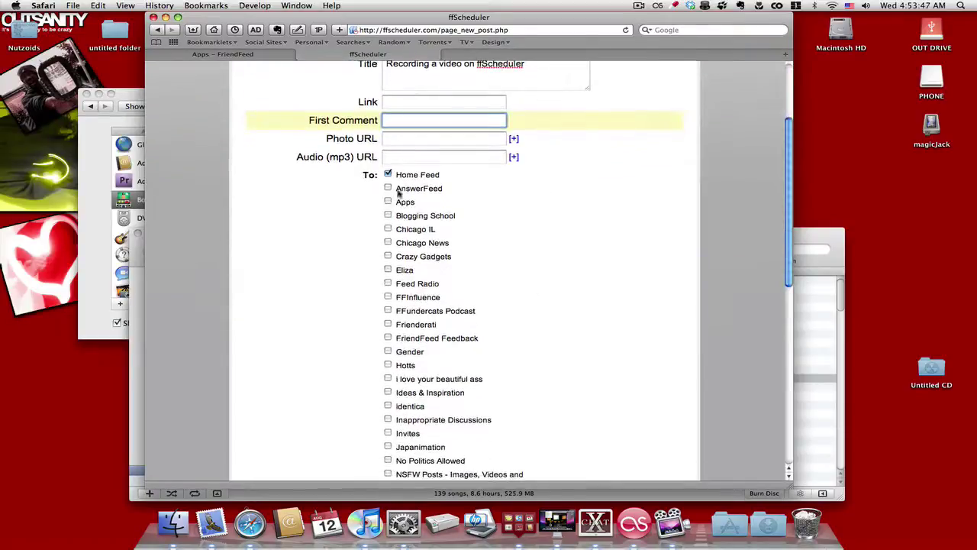
scroll(394, 298, down, 3)
scroll(393, 298, down, 5)
scroll(406, 320, up, 10)
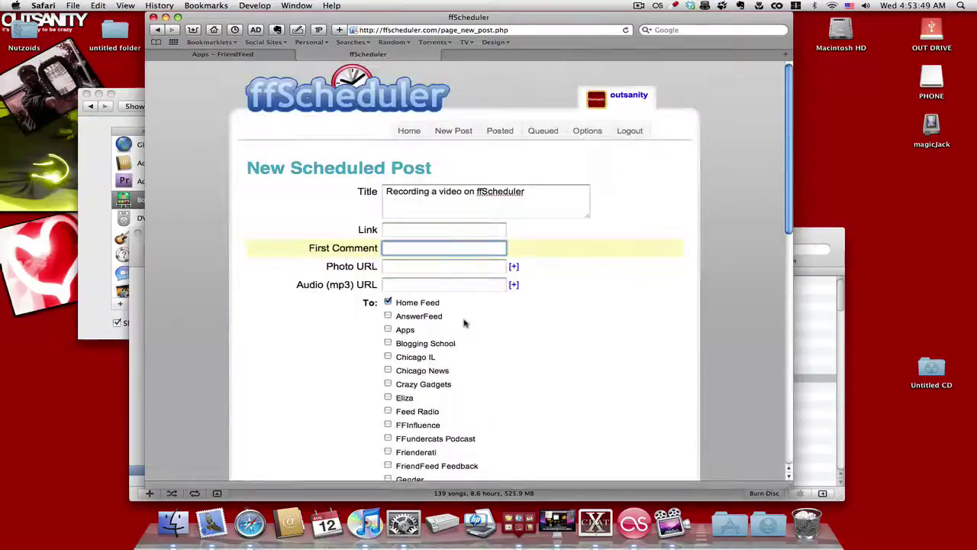
scroll(464, 323, down, 10)
scroll(463, 323, up, 10)
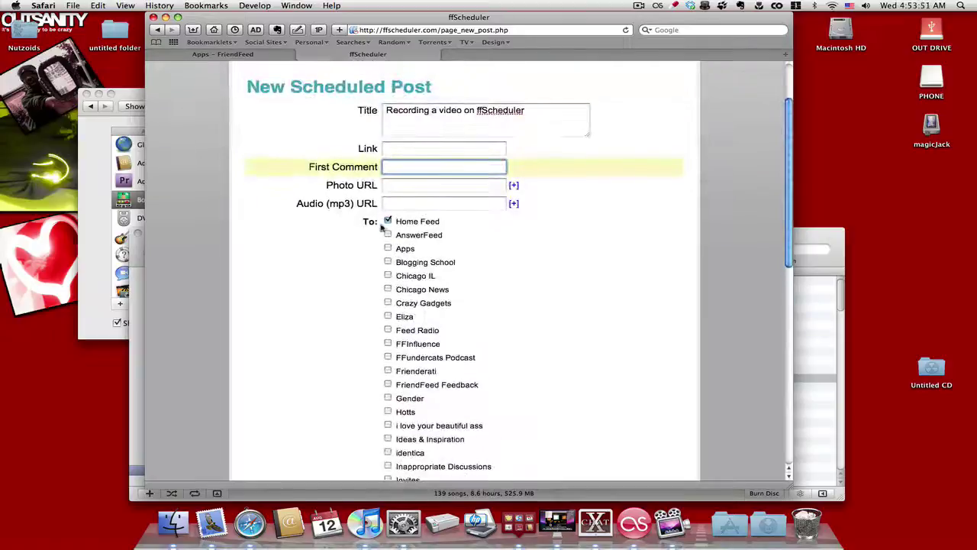
scroll(436, 310, down, 10)
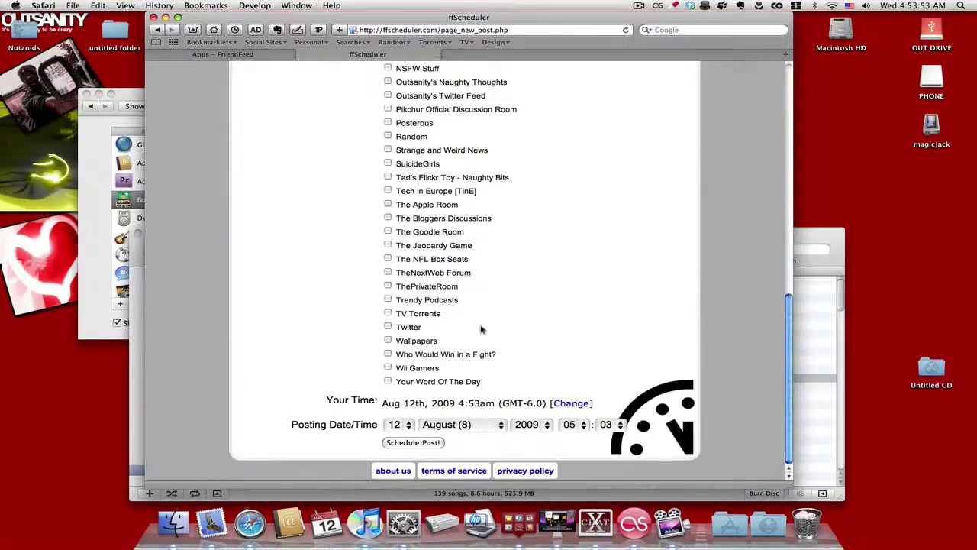
scroll(481, 328, up, 5)
scroll(481, 329, up, 5)
scroll(481, 329, down, 10)
click(222, 54)
scroll(276, 84, up, 15)
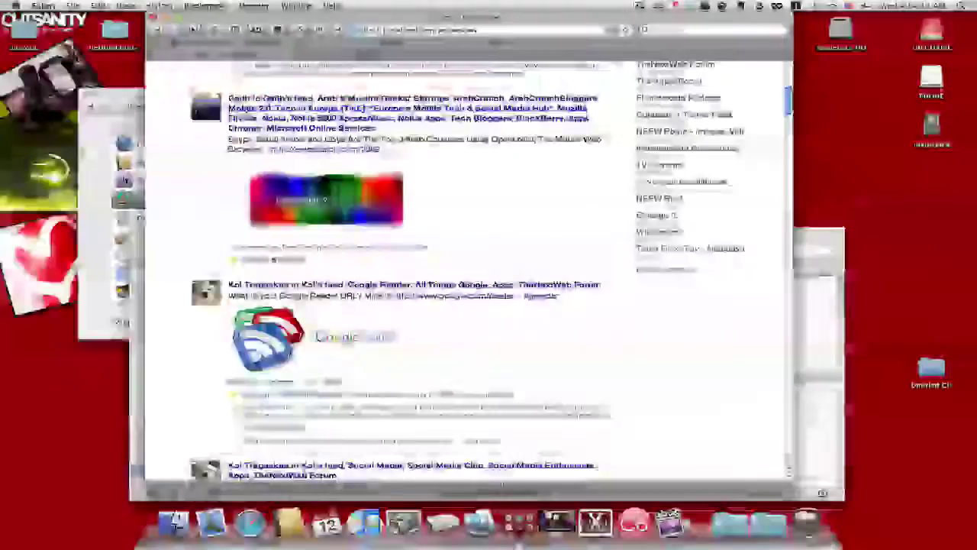
click(683, 111)
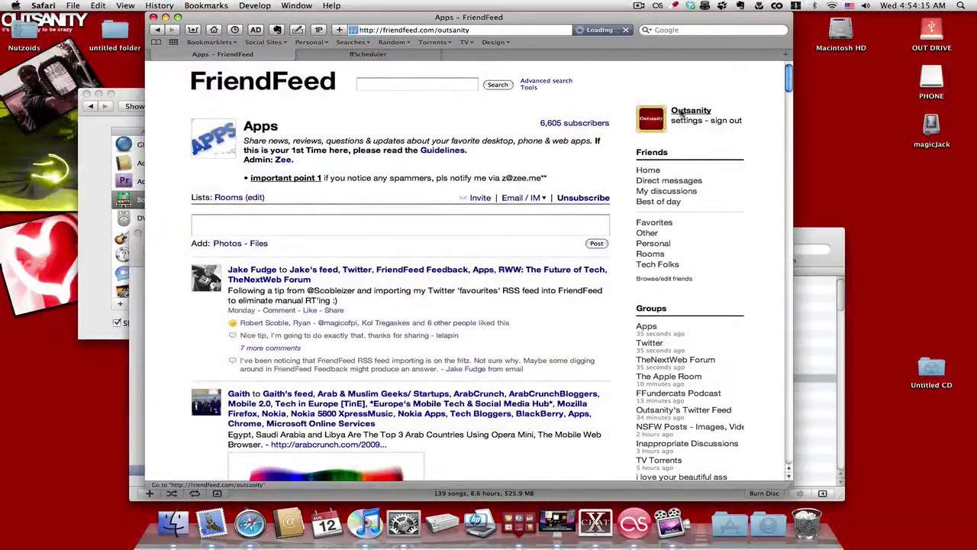
scroll(571, 201, down, 10)
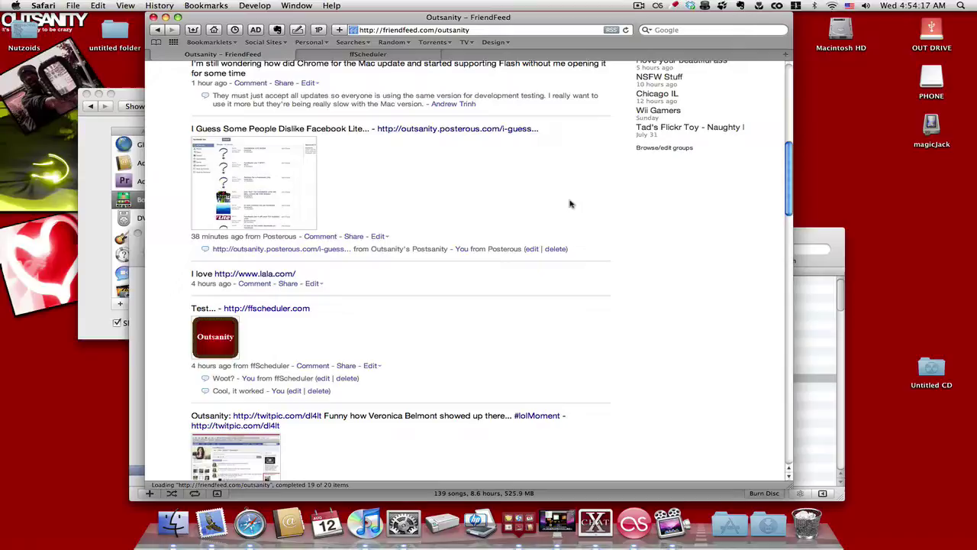
scroll(571, 203, up, 10)
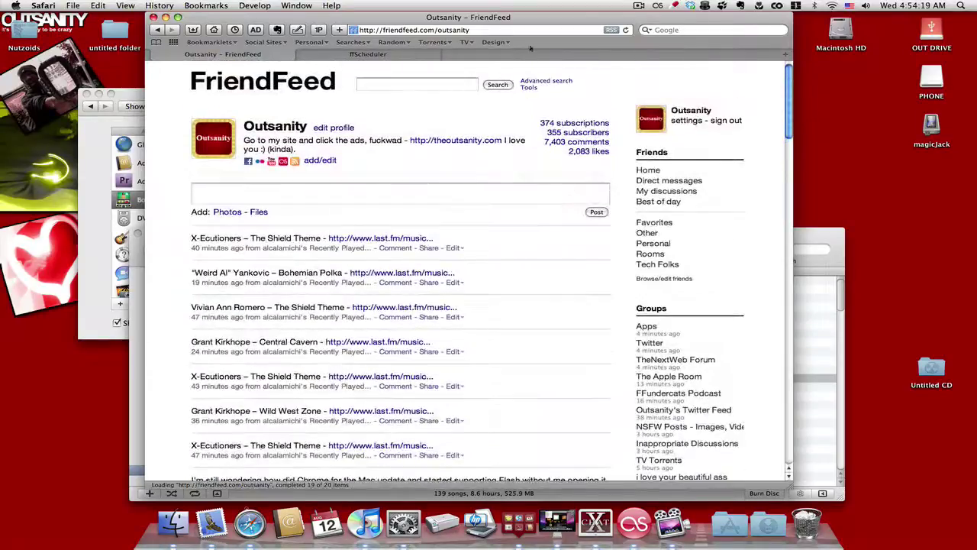
click(382, 53)
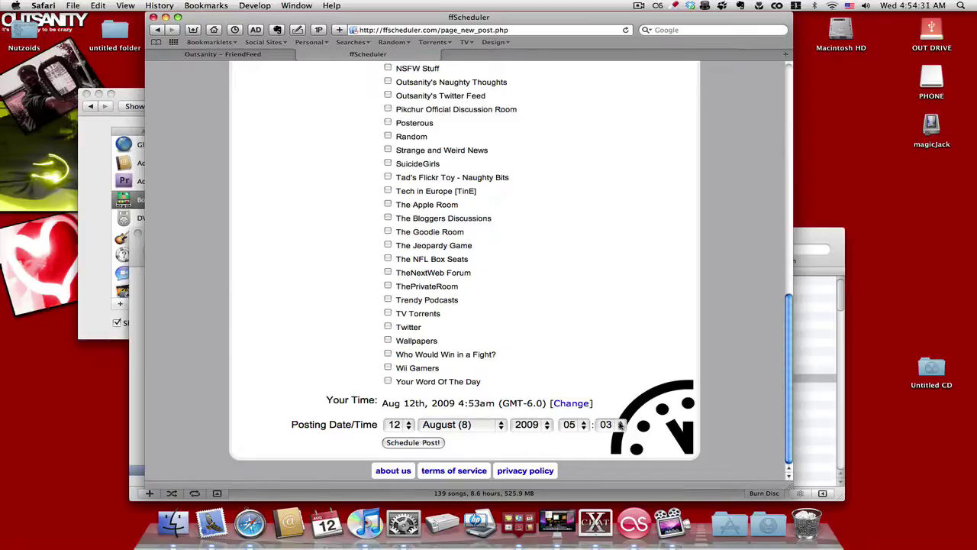
Step: Set the posting hour to 04, leaving the minute at 03 for now
click(620, 425)
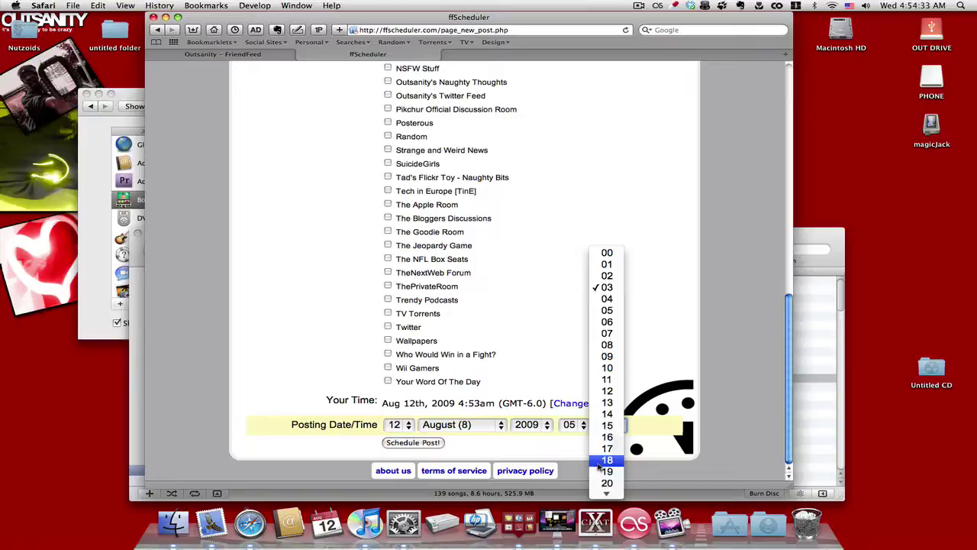
scroll(600, 468, down, 3)
key(Escape)
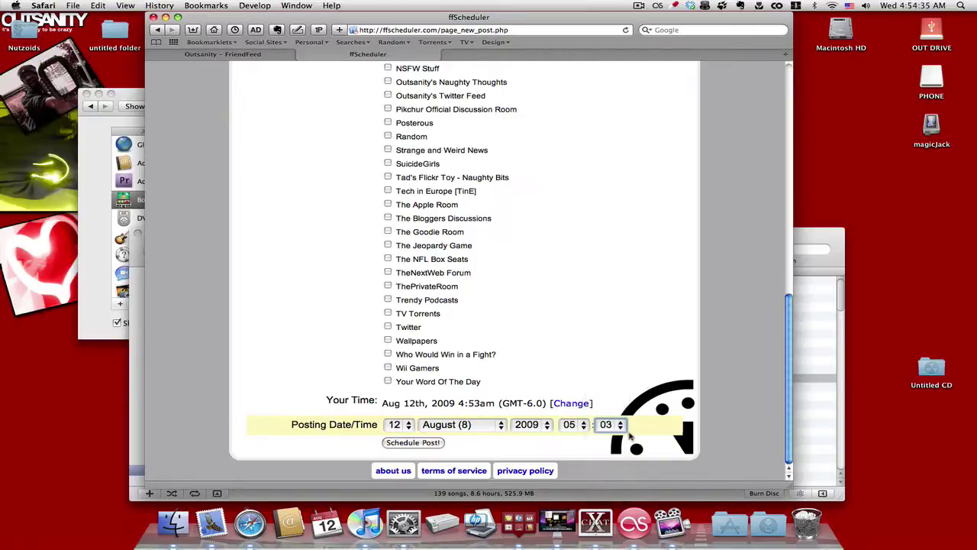
click(625, 424)
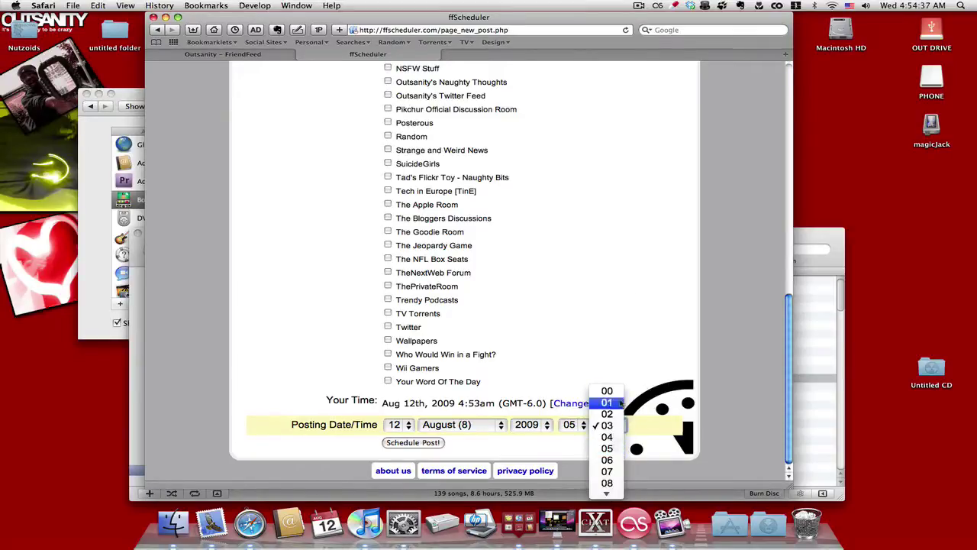
key(Escape)
click(576, 426)
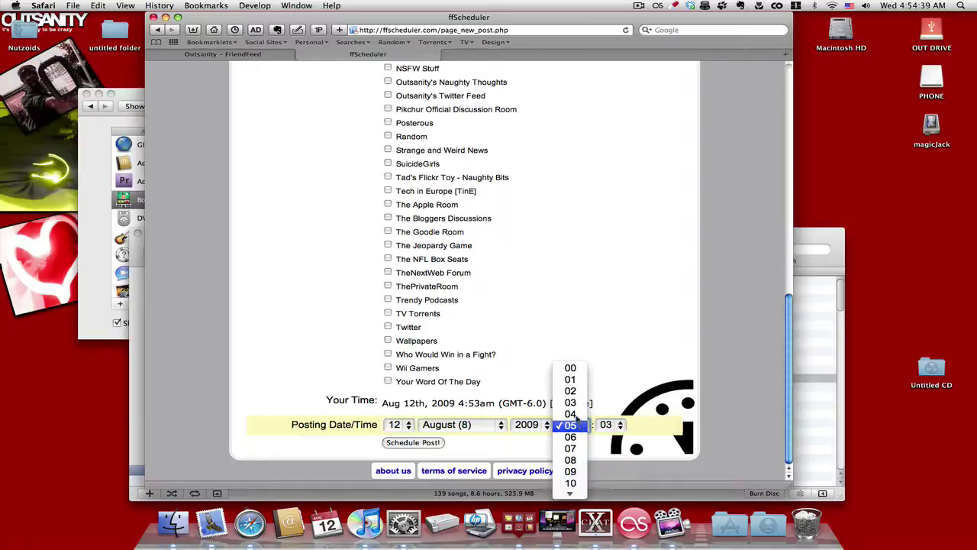
click(572, 413)
Step: Set the posting minute to 56 and submit, scheduling the post for 4:56am
click(625, 426)
scroll(616, 452, down, 10)
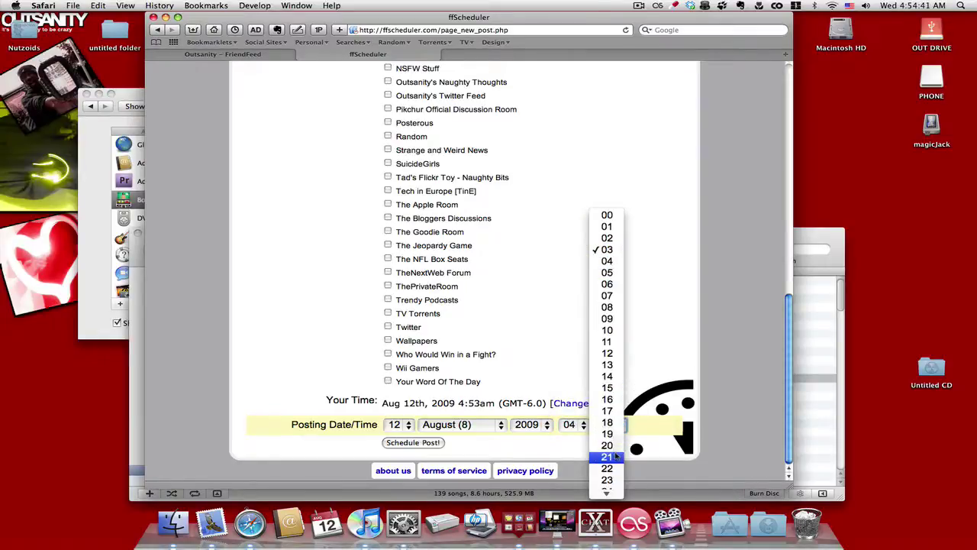
scroll(615, 455, up, 3)
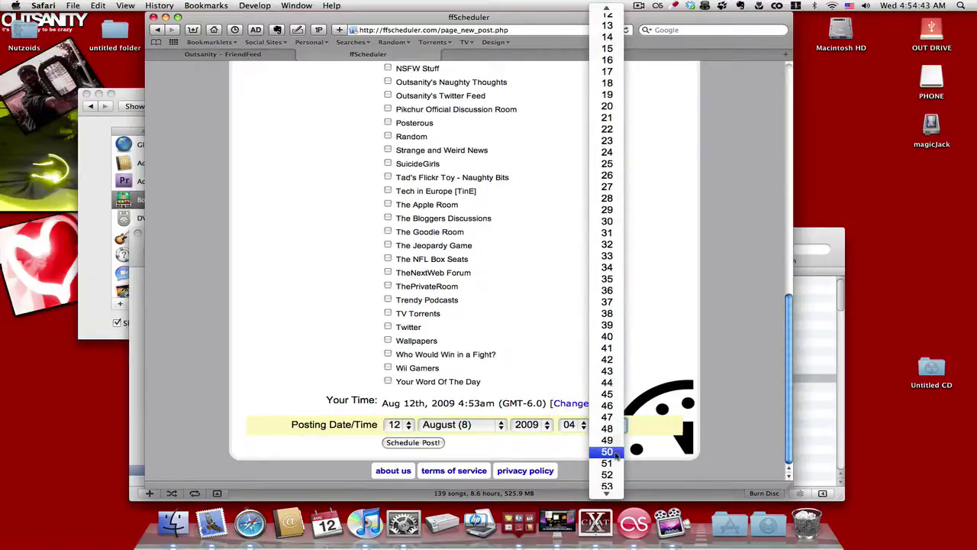
scroll(616, 443, up, 1)
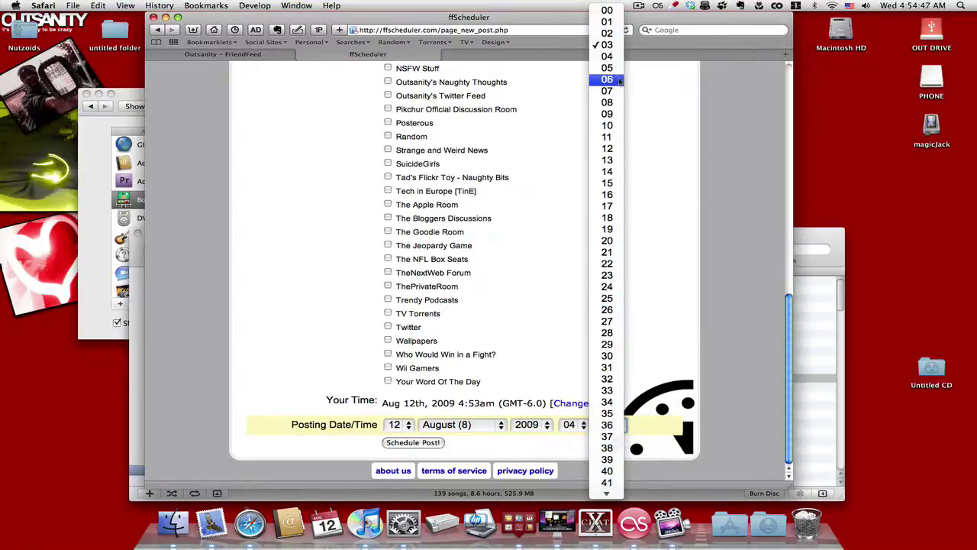
scroll(616, 348, down, 6)
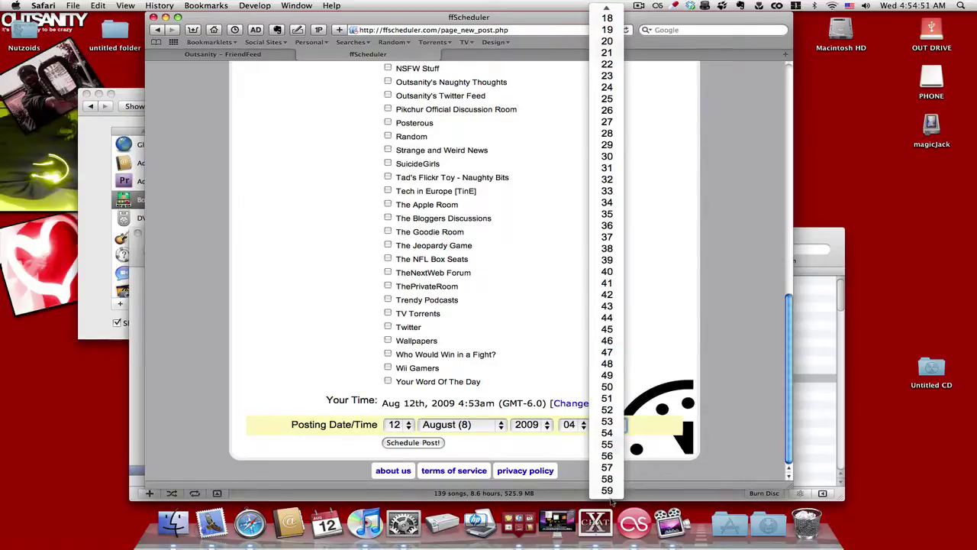
click(608, 456)
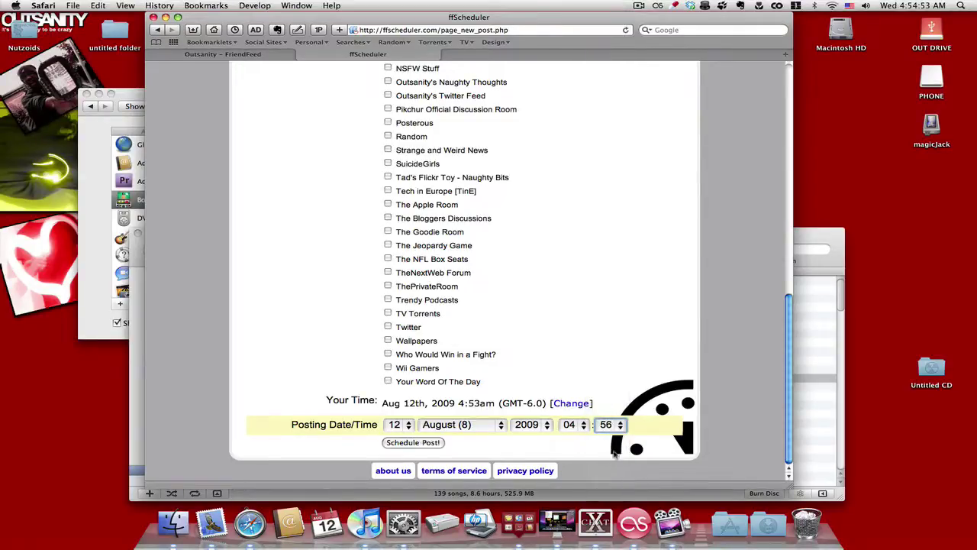
click(419, 443)
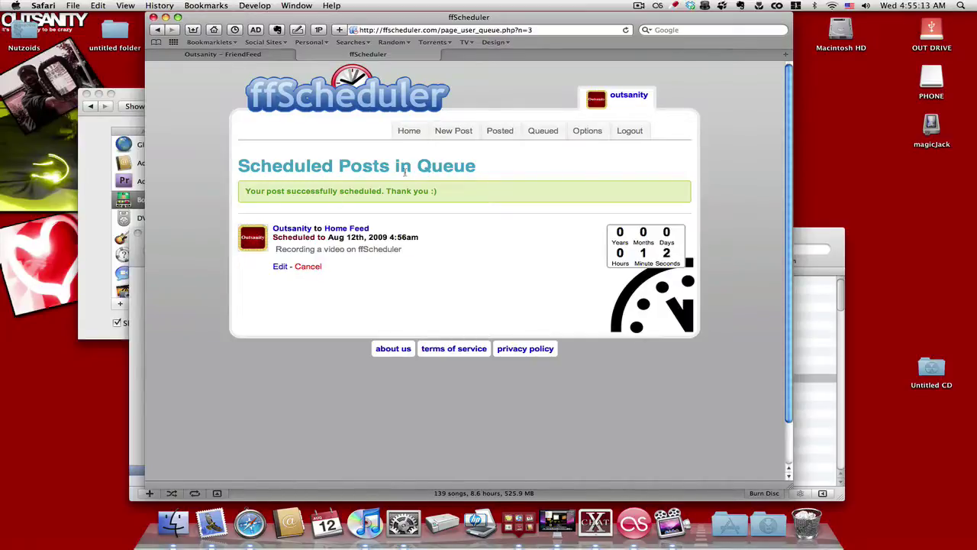
Step: Reload the ffScheduler home overview showing 2 entries, 1 queued, after glancing at FriendFeed
click(416, 132)
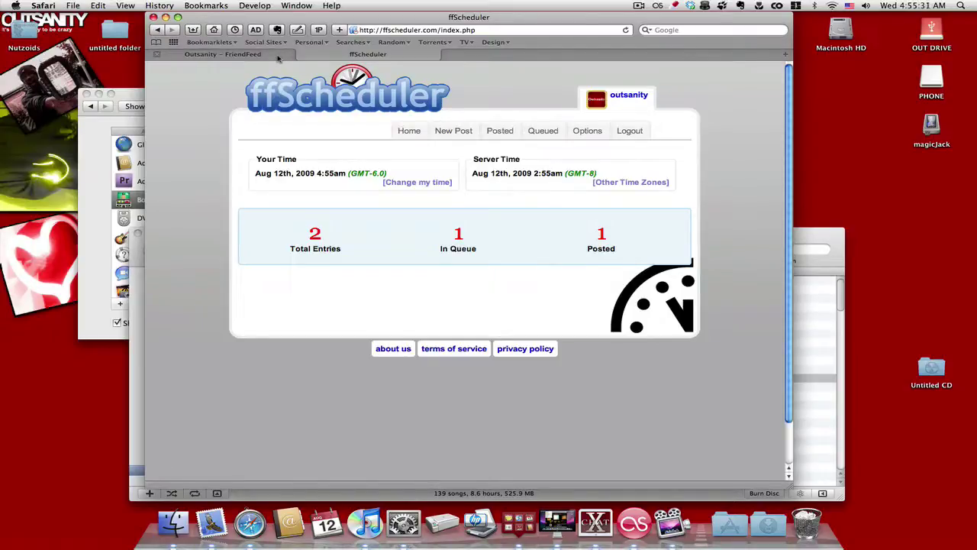
click(414, 131)
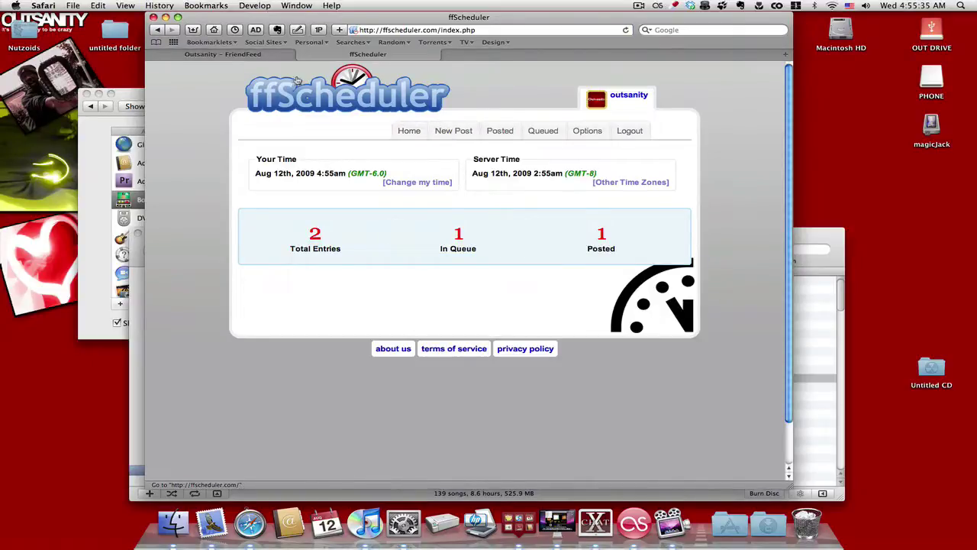
click(260, 57)
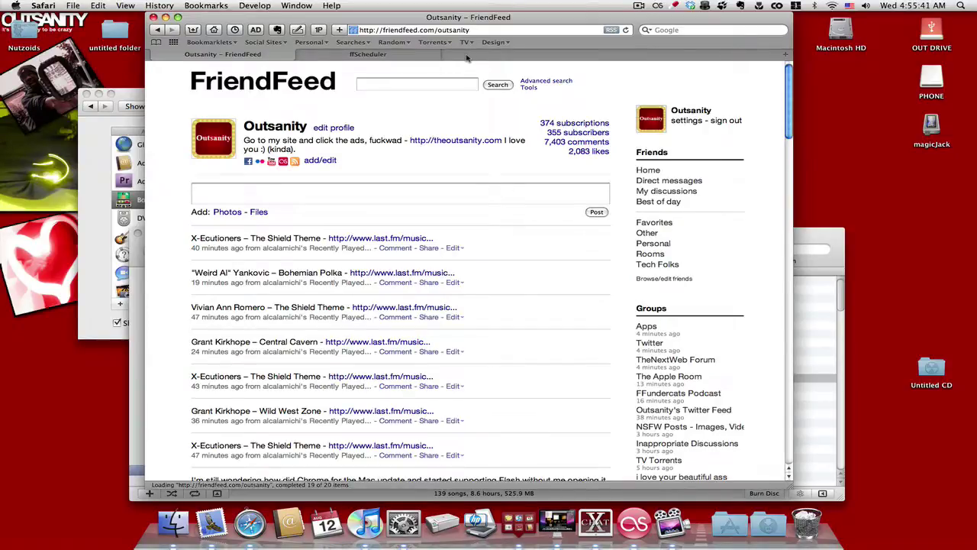
click(412, 55)
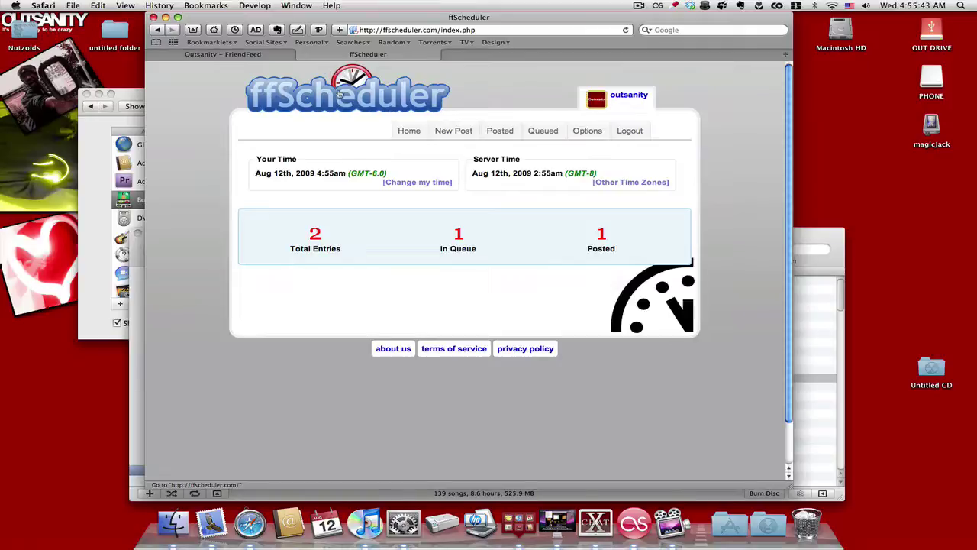
Step: Check ffScheduler's Options page (local time 04:55, GMT-6), then switch to the FriendFeed profile
click(589, 131)
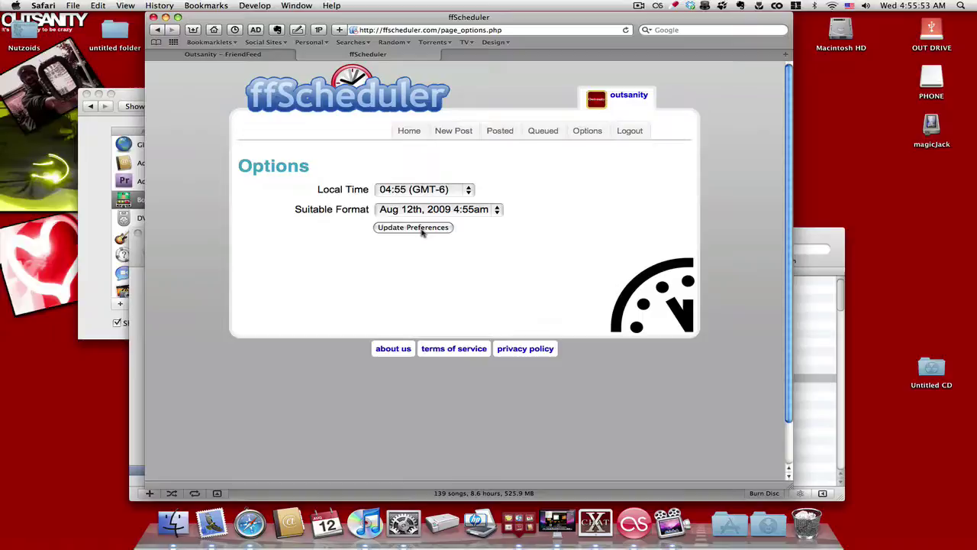
click(253, 58)
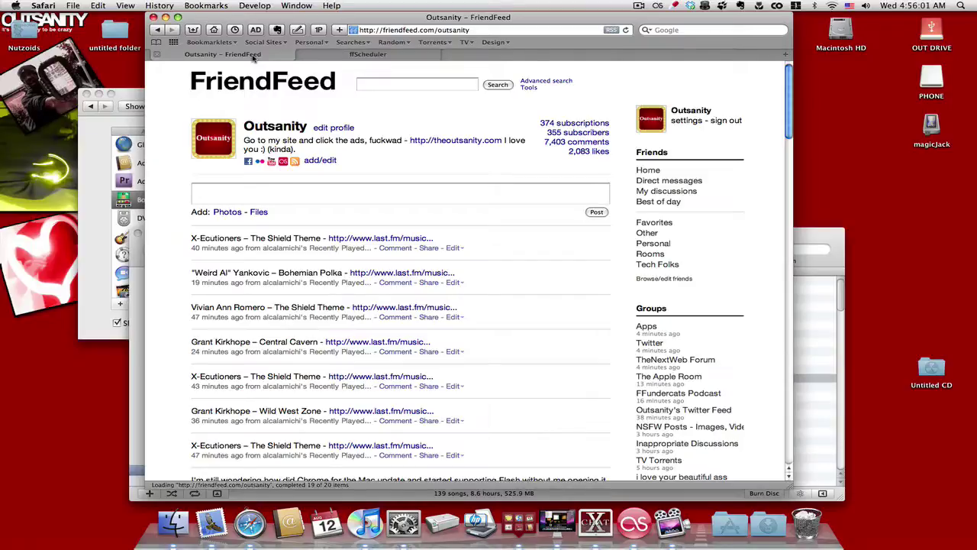
Step: Reload the FriendFeed profile, highlight the new 'Recording a video on ffScheduler' entry, and return
click(697, 111)
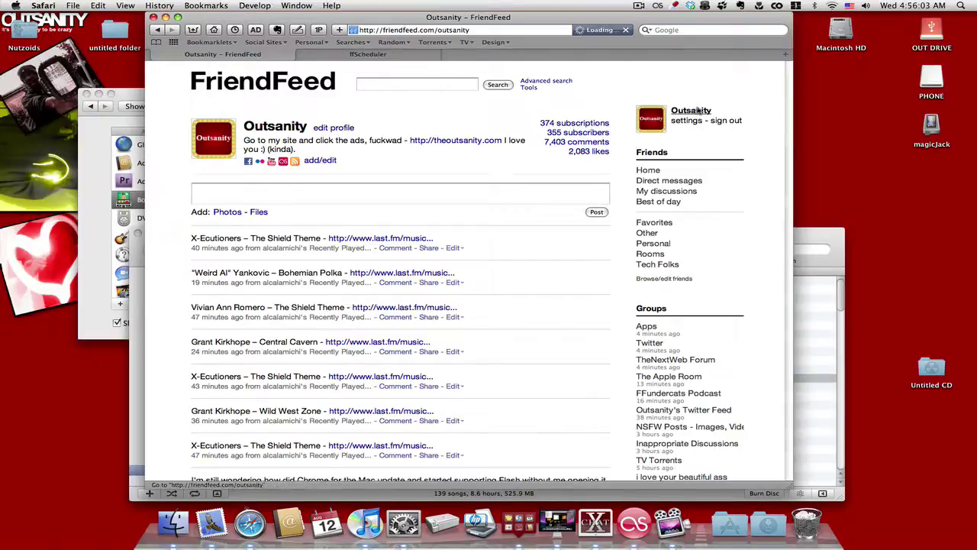
drag(191, 238, 399, 248)
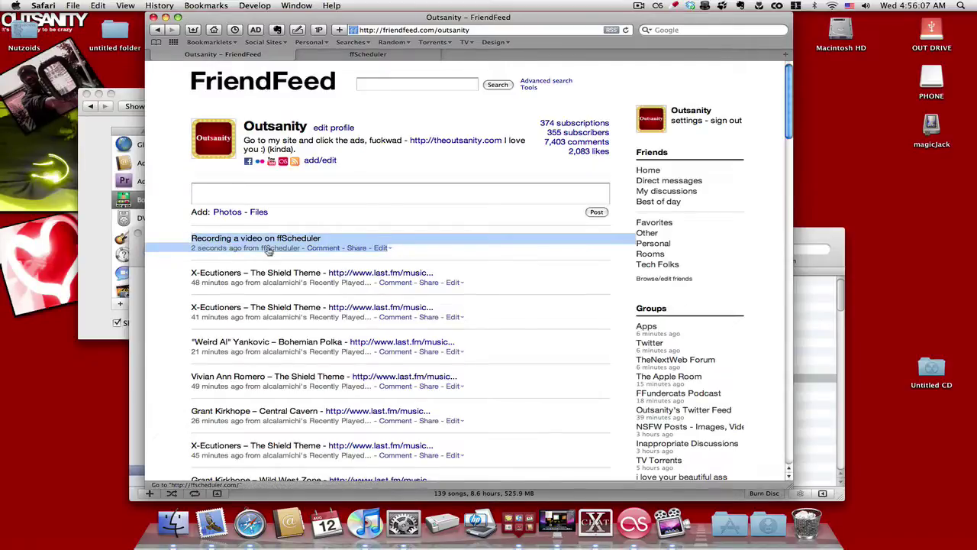
click(444, 212)
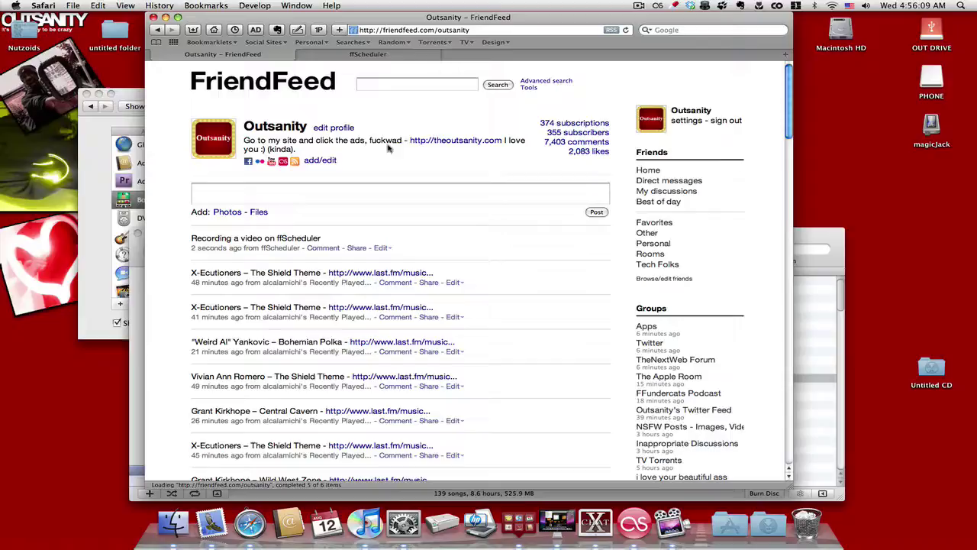
click(345, 56)
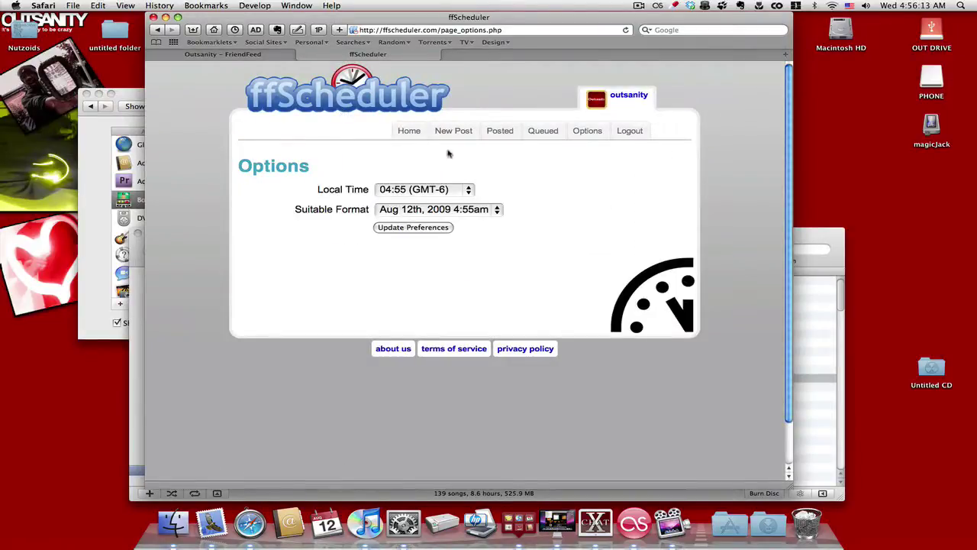
Step: Review the Home, New Post, Posted, Queued and Options pages to confirm the empty queue
click(406, 136)
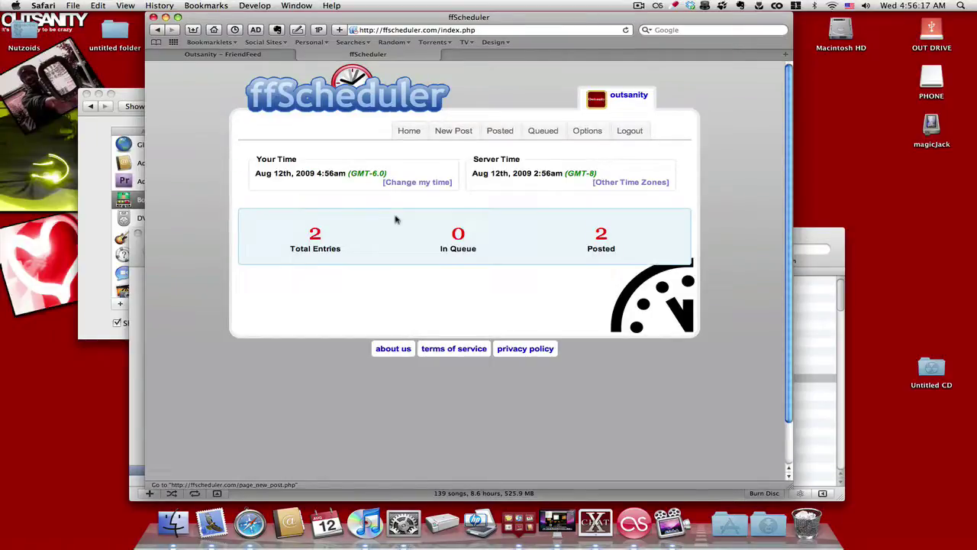
click(456, 130)
click(510, 131)
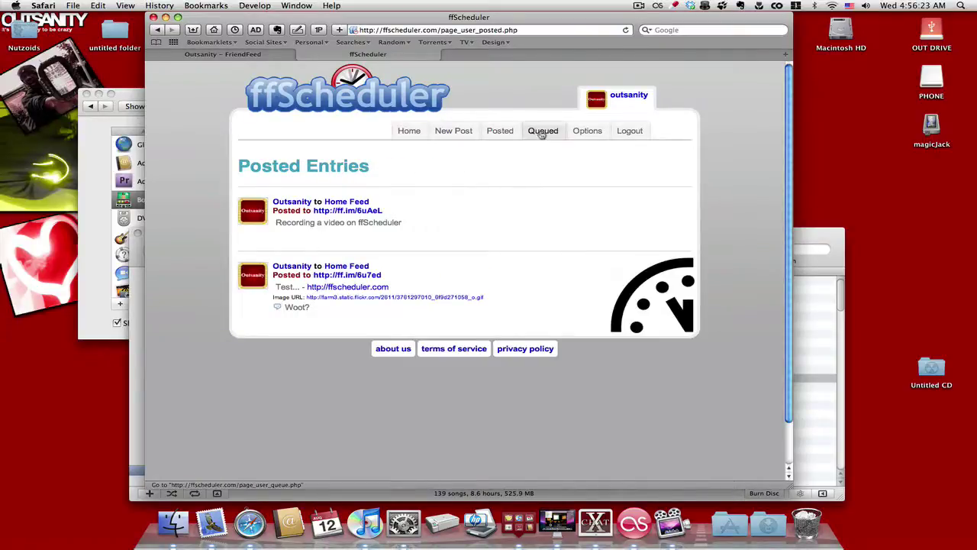
click(541, 132)
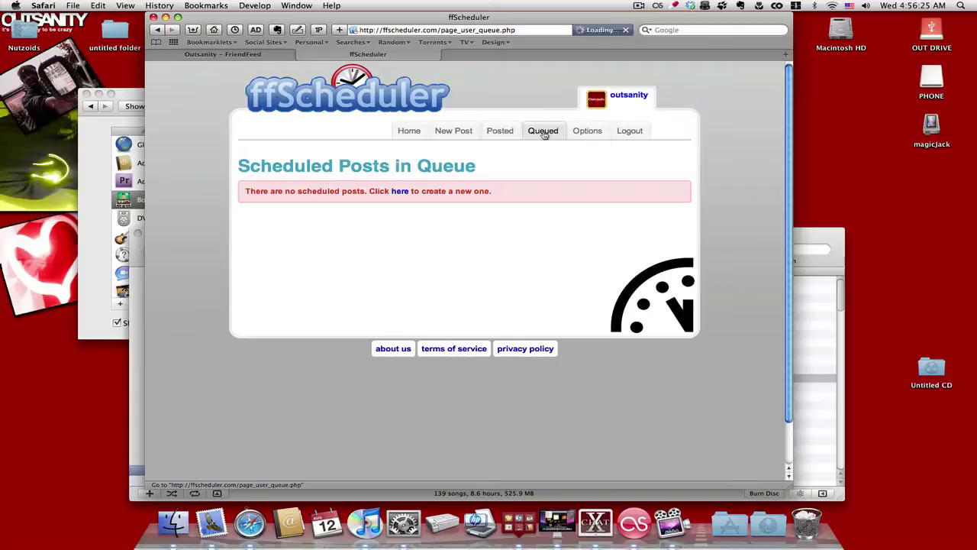
click(589, 133)
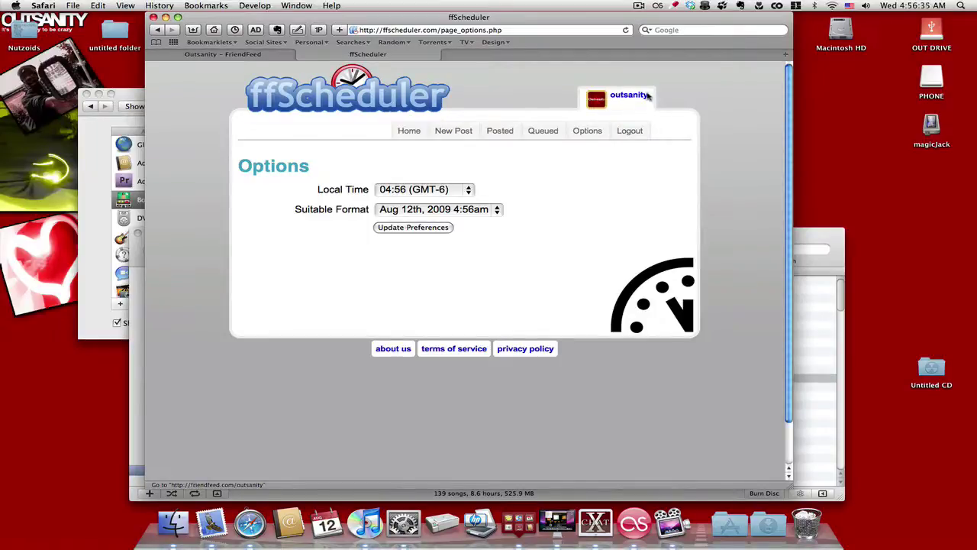
click(372, 93)
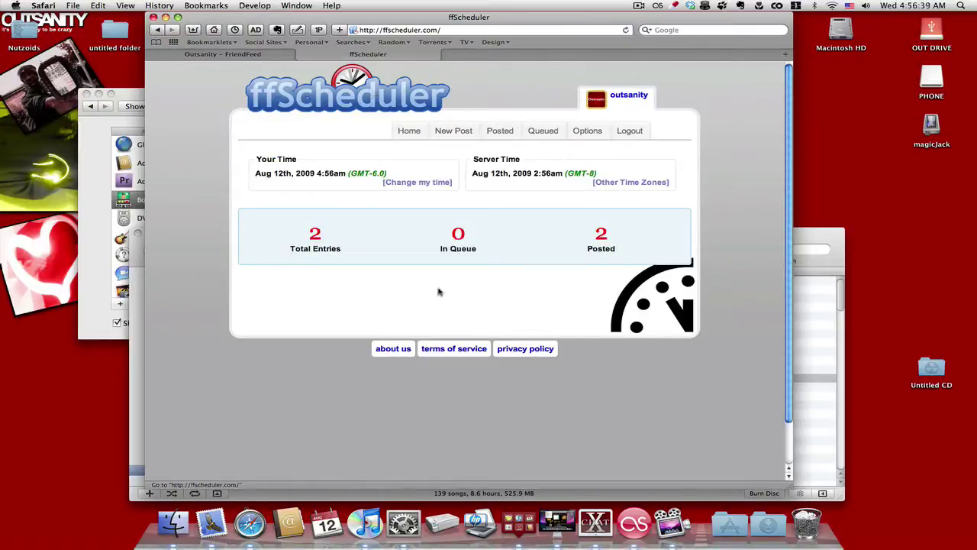
scroll(683, 354, down, 2)
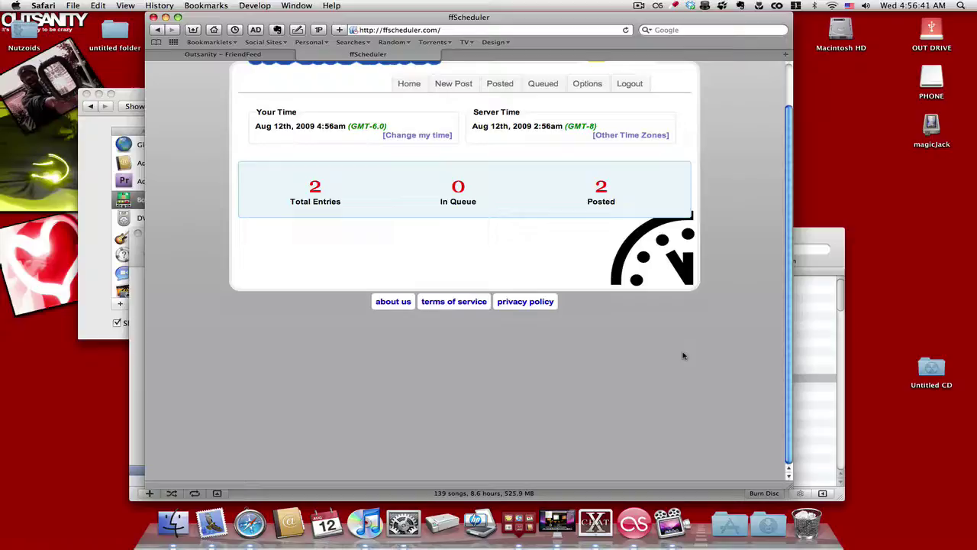
scroll(683, 353, up, 2)
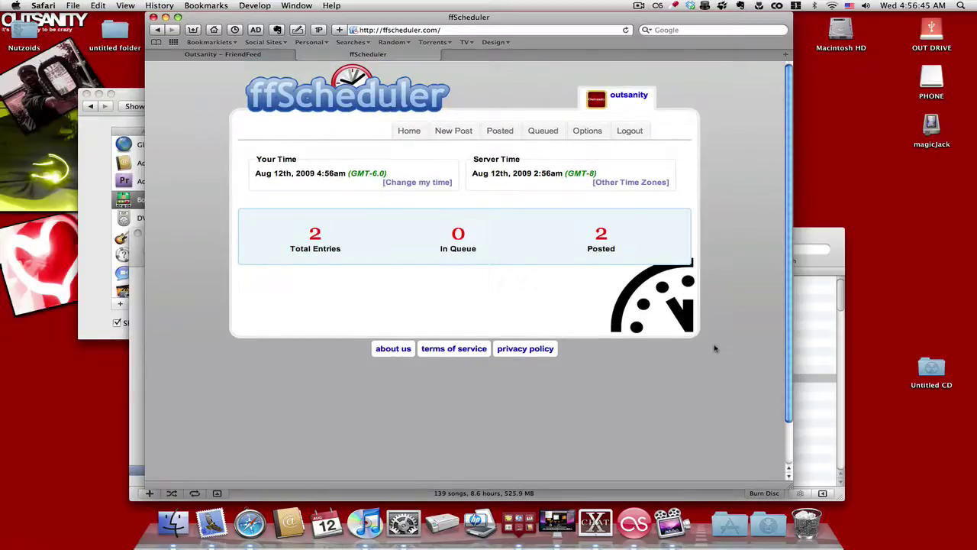
drag(713, 346, 296, 131)
click(231, 131)
scroll(746, 130, down, 2)
scroll(746, 131, up, 2)
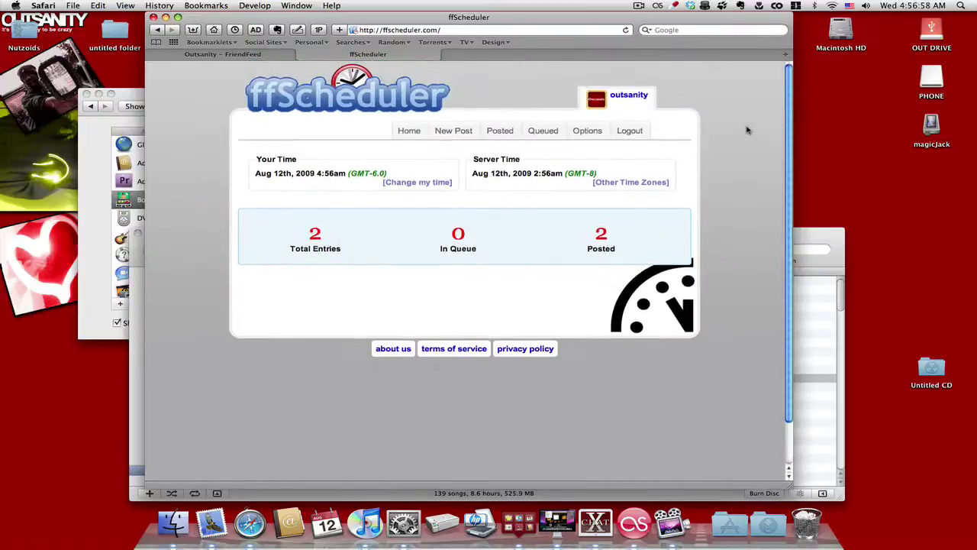
Step: Open a blank New Post form, glance at FriendFeed, then return to the form
click(448, 135)
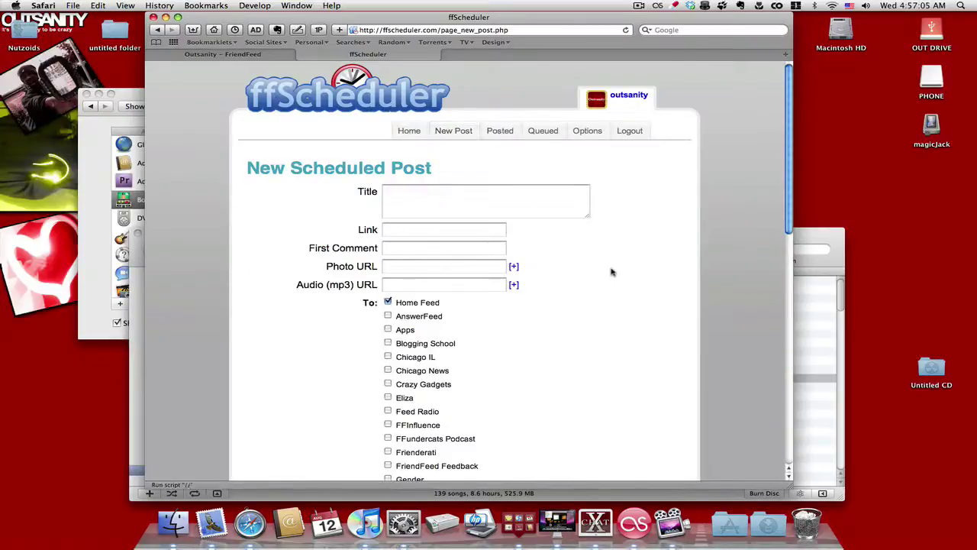
scroll(534, 271, down, 2)
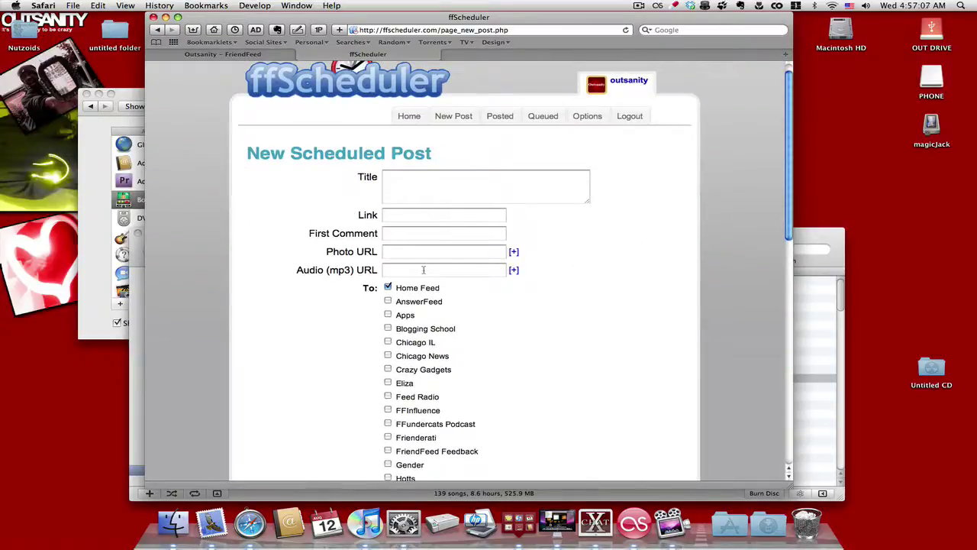
click(229, 54)
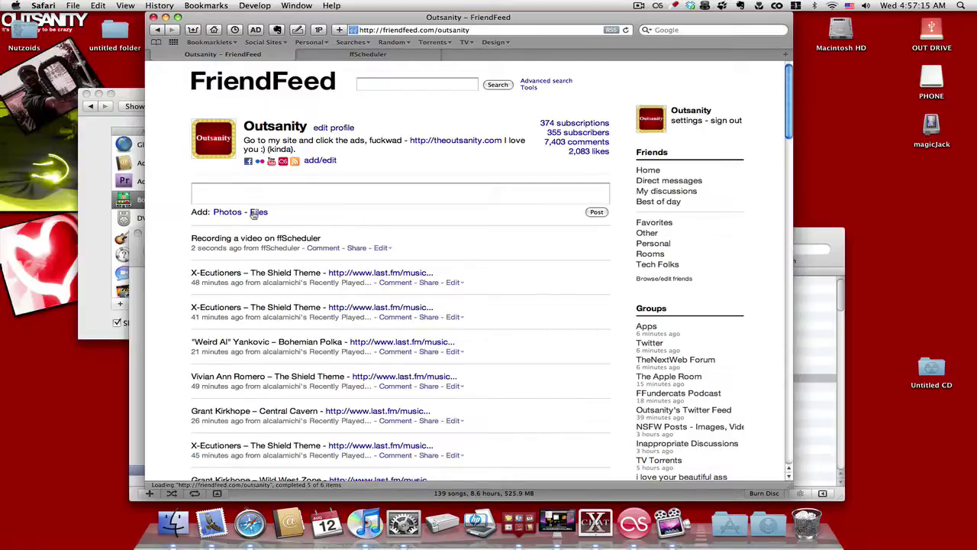
click(379, 55)
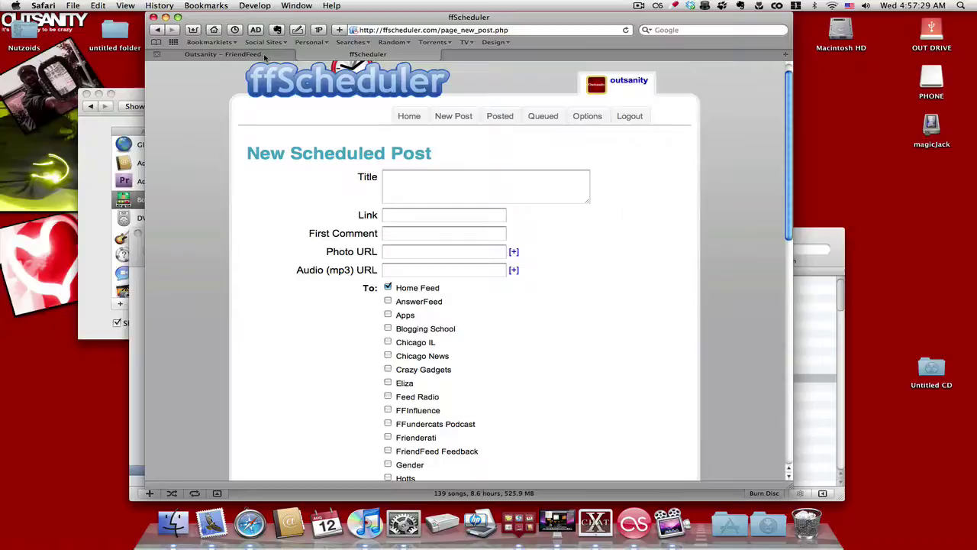
click(229, 54)
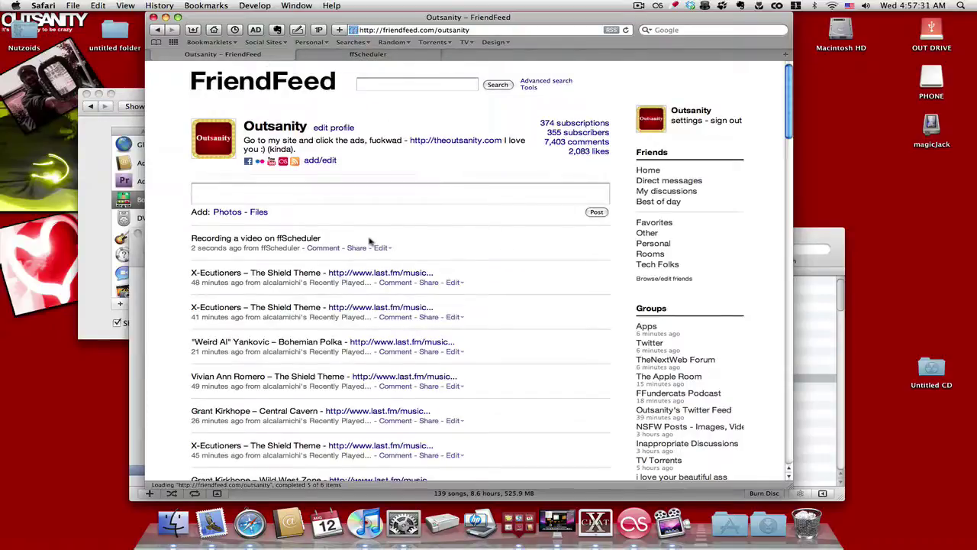
scroll(382, 244, down, 10)
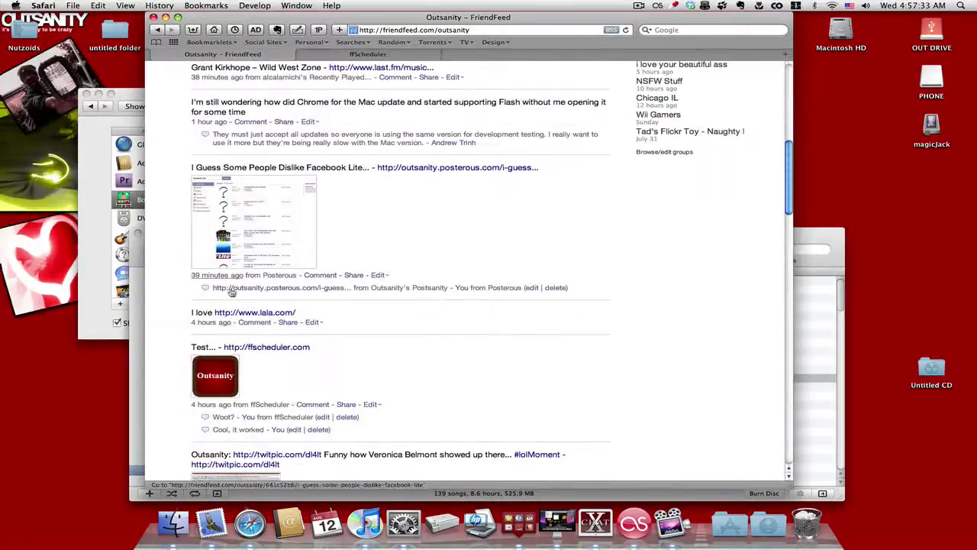
scroll(359, 349, down, 8)
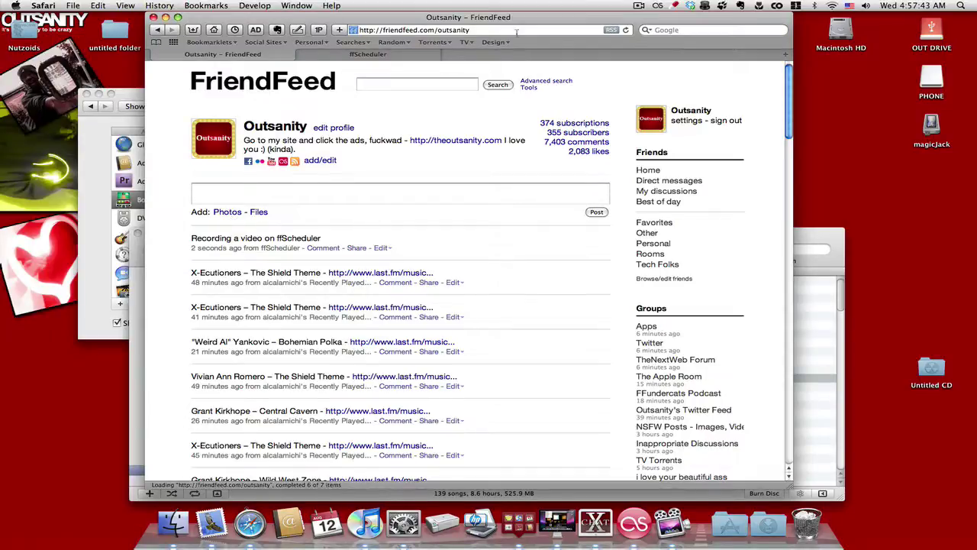
click(418, 54)
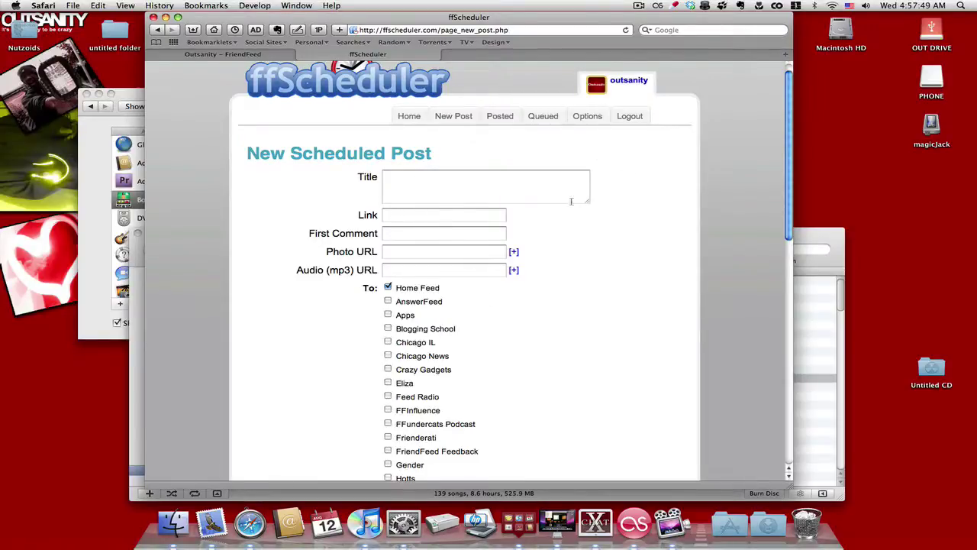
Step: Enlarge the Title textarea slightly with its resize grip, then switch to ScreenFlow
mouse_move(588, 201)
mouse_down()
mouse_move(605, 216)
mouse_move(589, 211)
mouse_up()
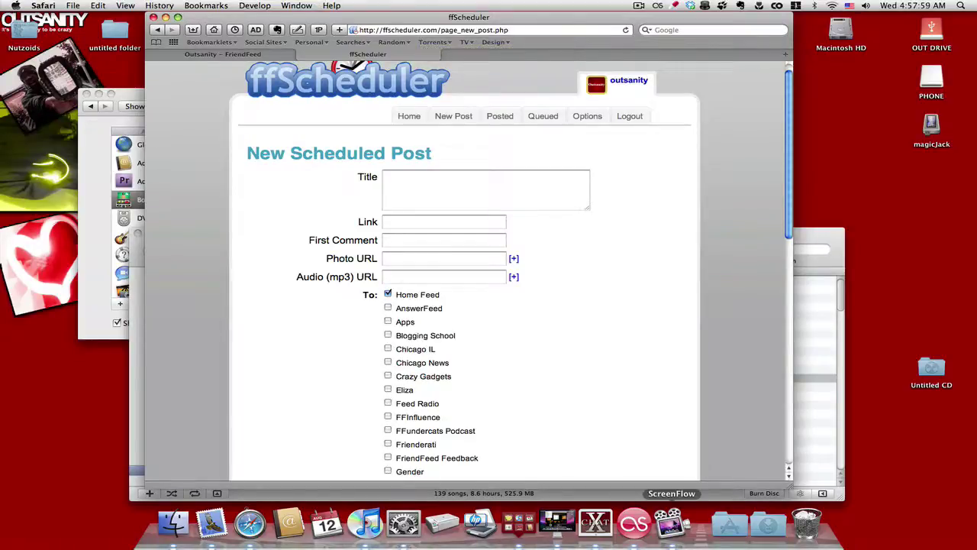
click(672, 524)
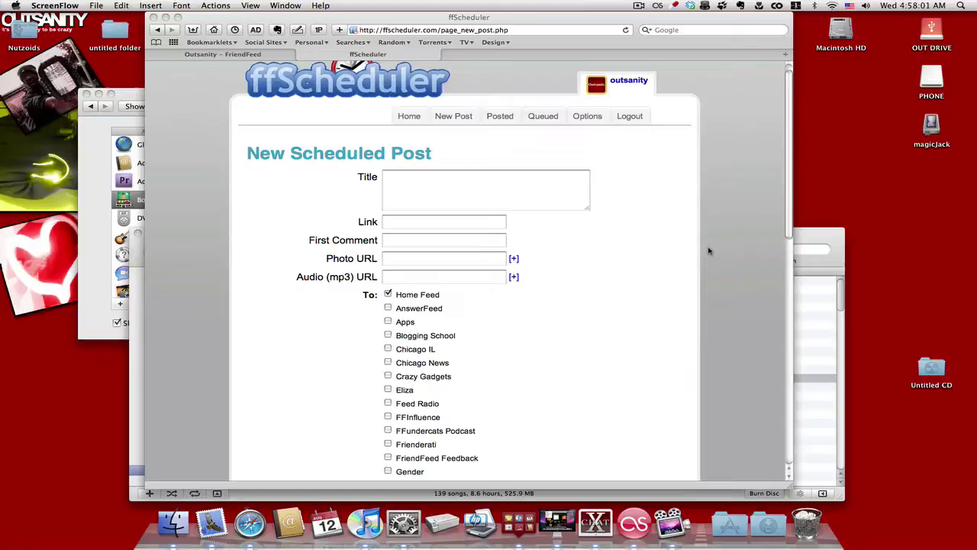